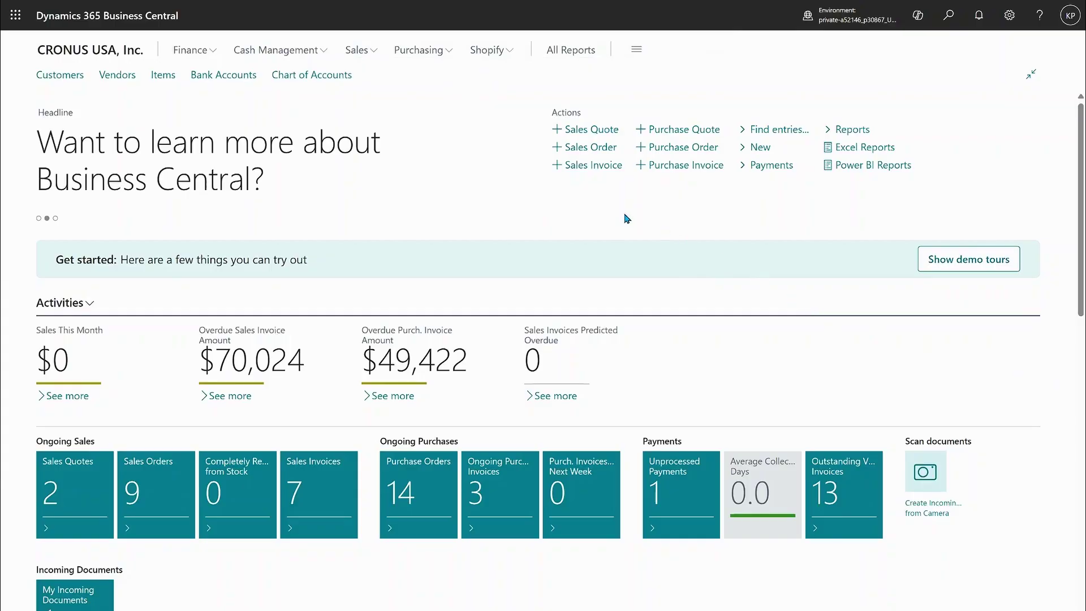
# Open Finance > Financial Reporting to see each report, such as M-INCOME paired with M-NETCHANG.
pyautogui.click(198, 51)
pyautogui.click(198, 112)
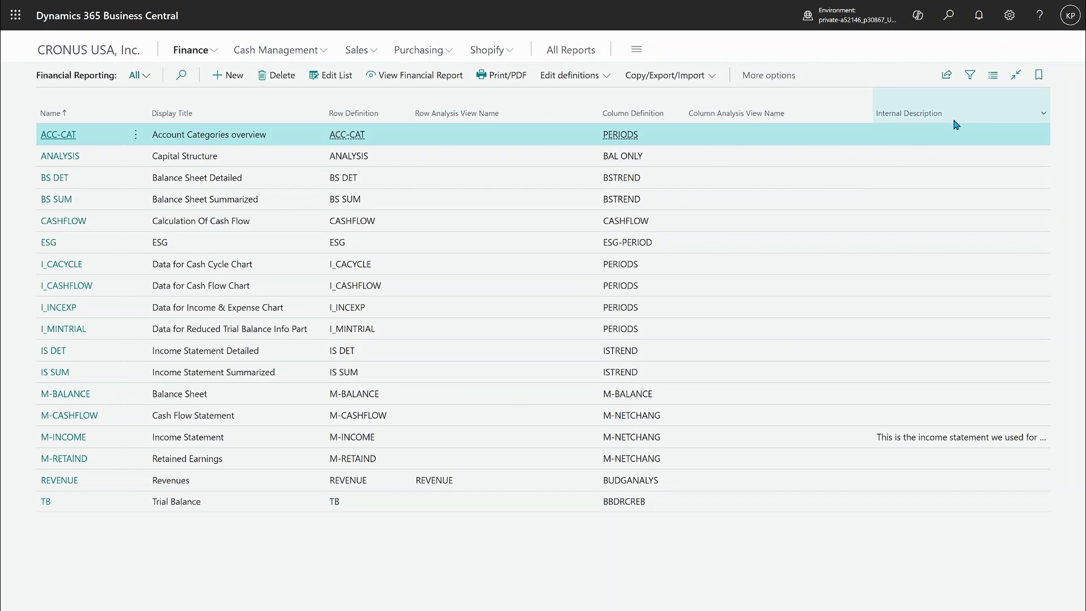
pyautogui.moveTo(962, 115)
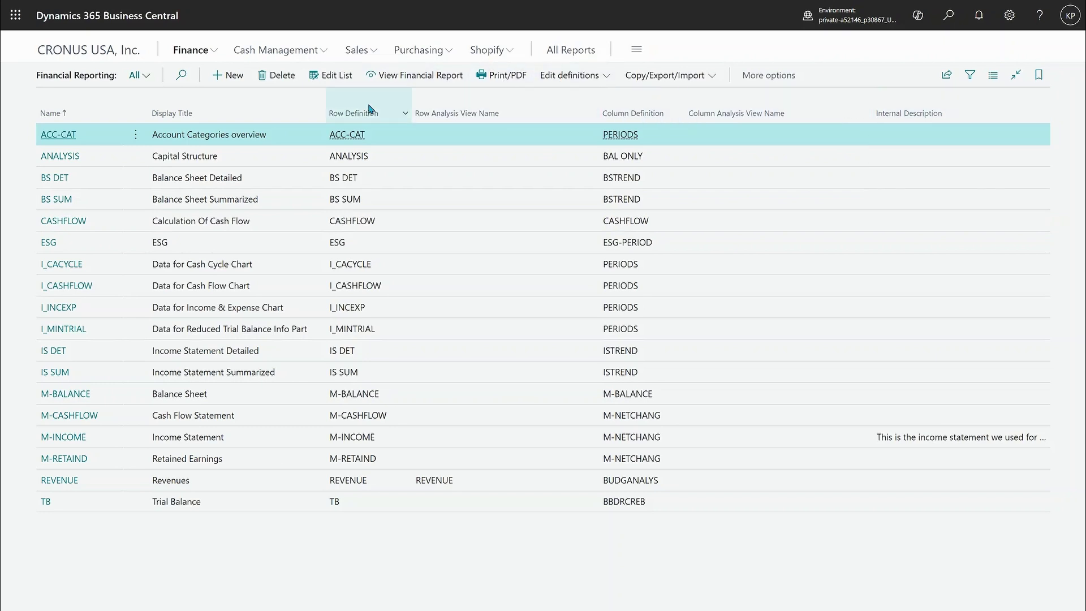
pyautogui.moveTo(210, 114)
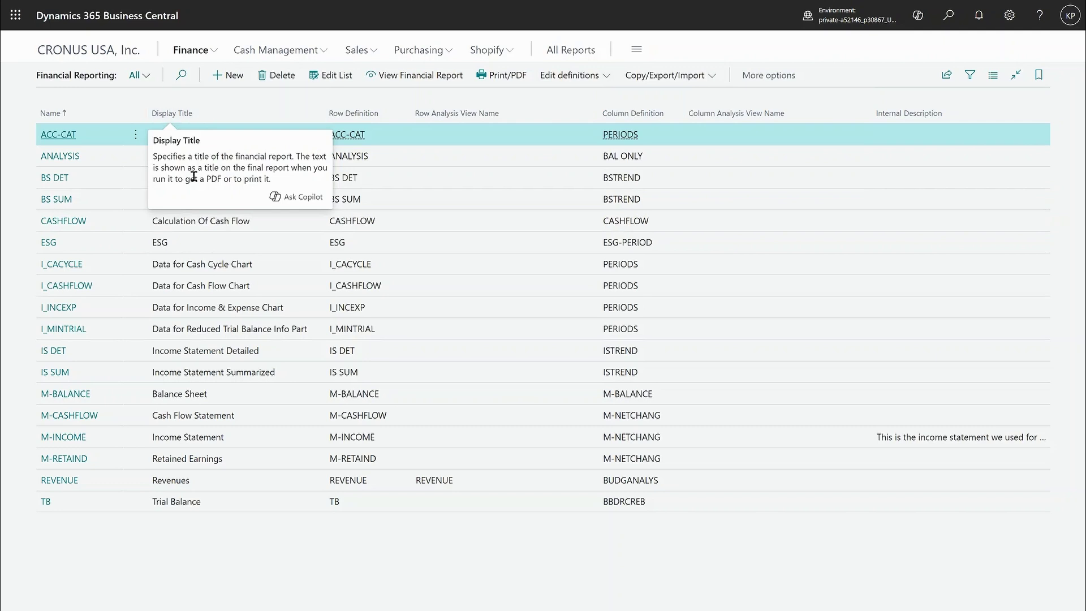
# Open the M-INCOME Income Statement report definition and bring up its definition-editing actions.
pyautogui.click(238, 439)
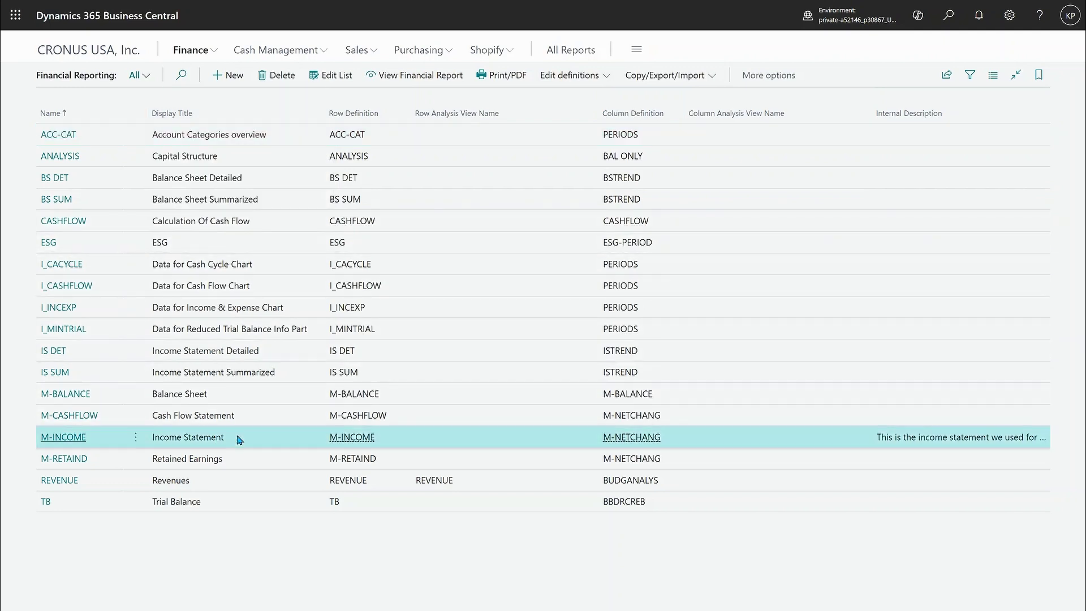
pyautogui.click(589, 83)
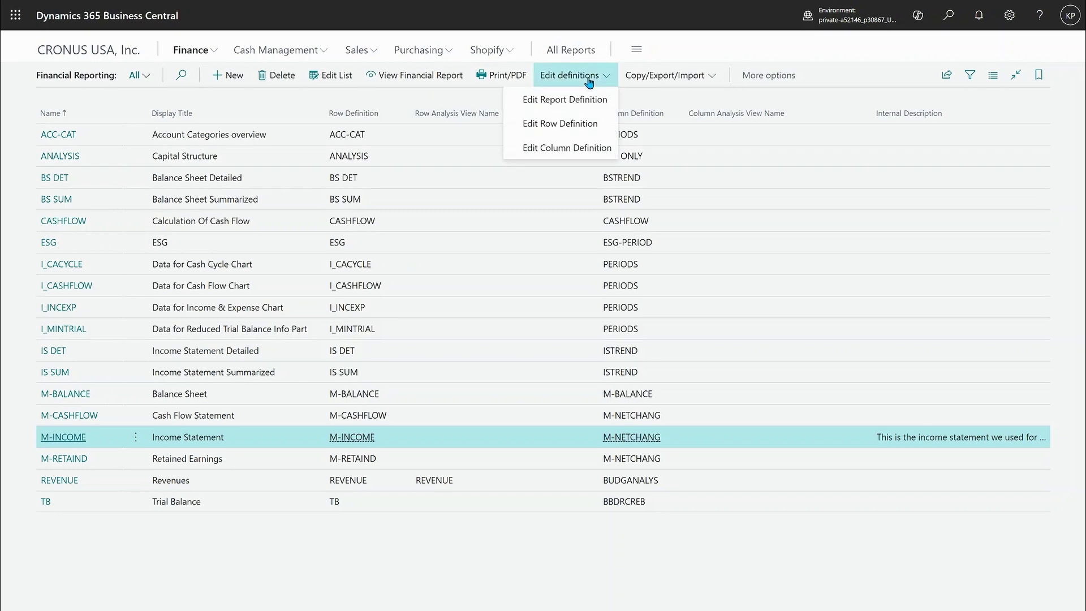
pyautogui.click(556, 102)
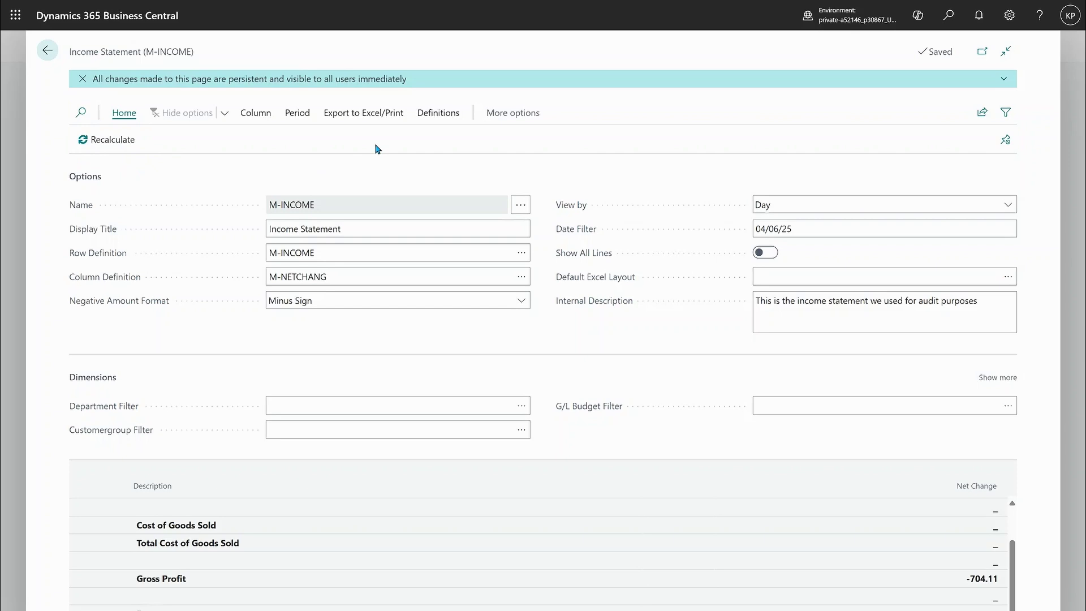
pyautogui.click(447, 117)
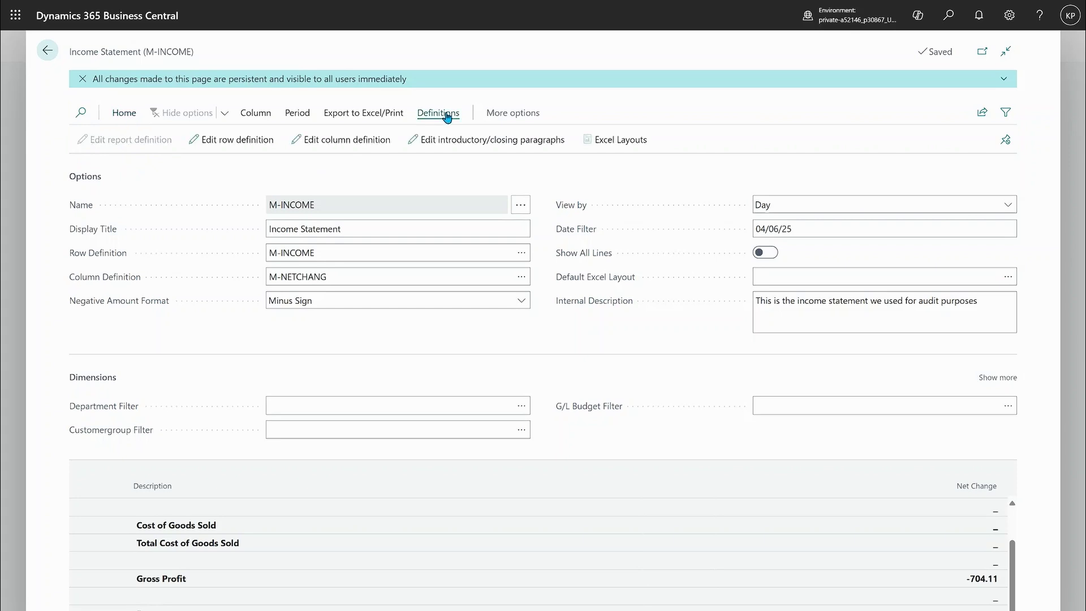
# Review the preliminary FY 2025 introductory and closing audit paragraphs, then close them unchanged.
pyautogui.click(466, 146)
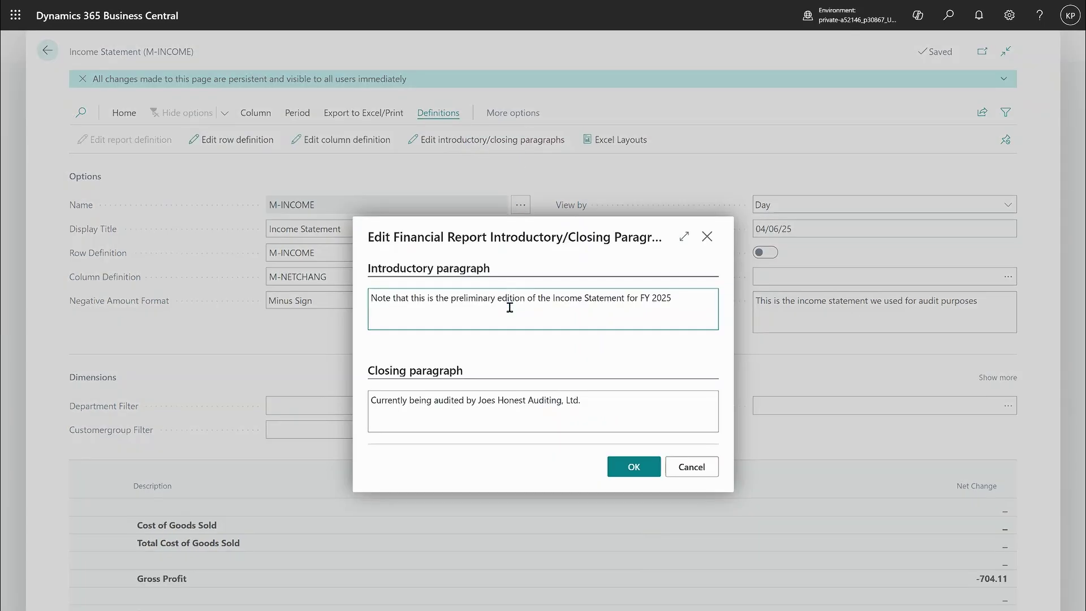
pyautogui.doubleClick(479, 306)
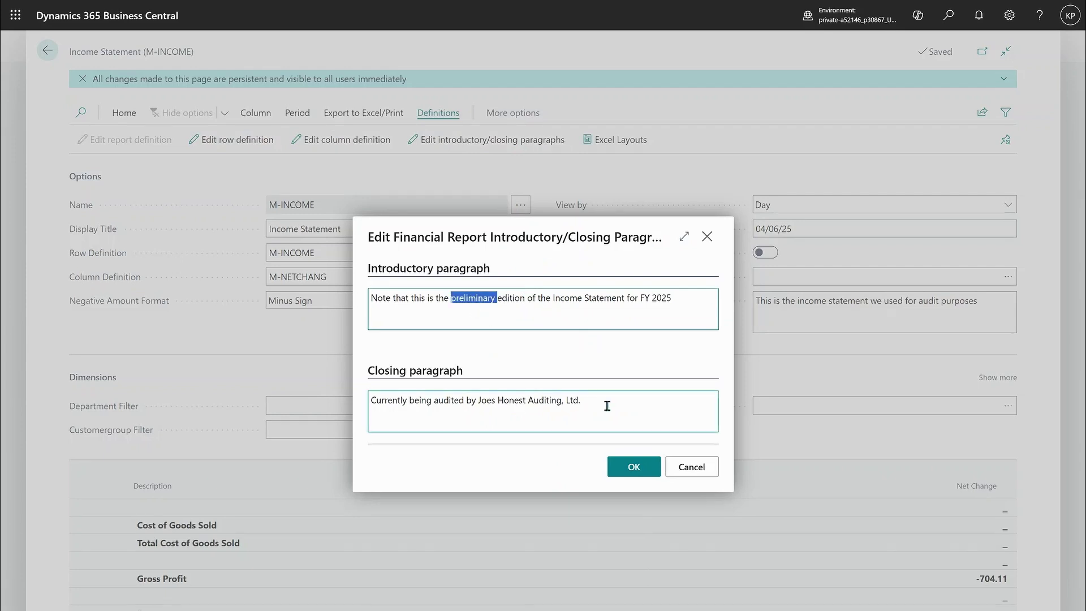
pyautogui.click(607, 406)
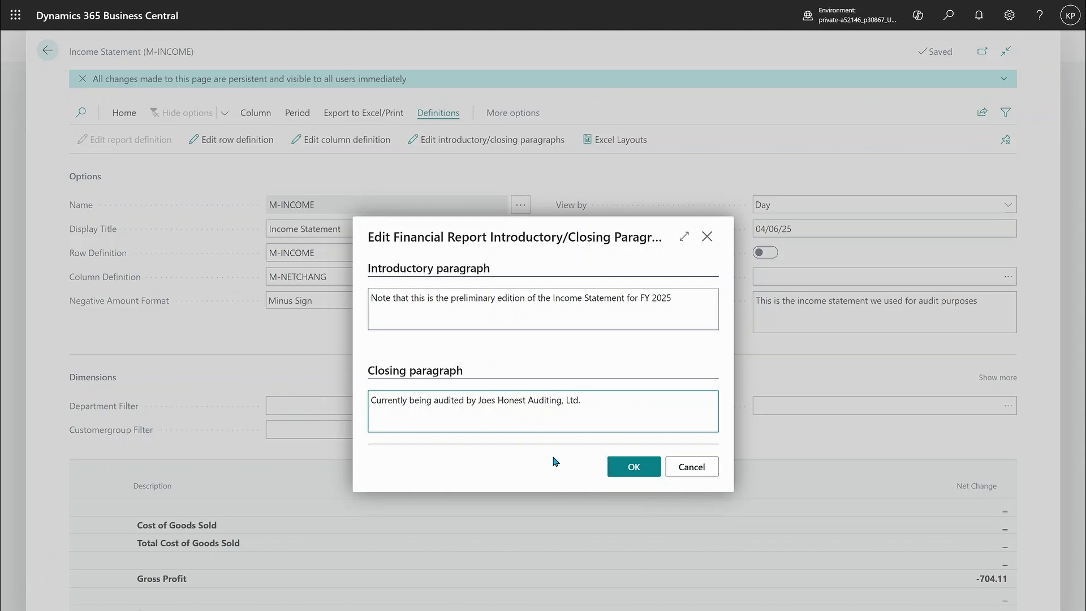
pyautogui.click(628, 469)
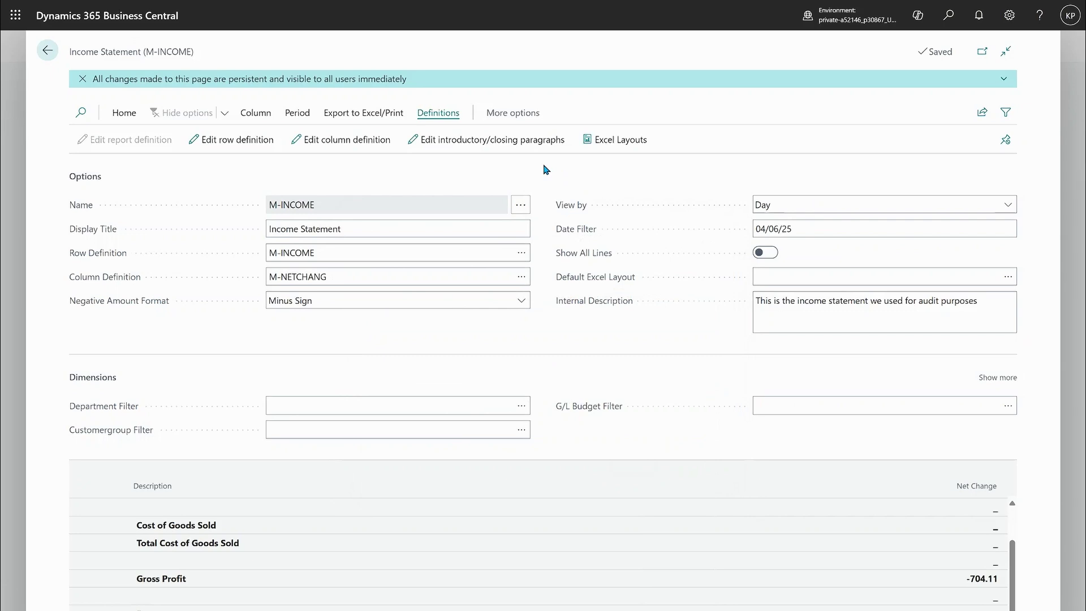
pyautogui.doubleClick(805, 302)
pyautogui.moveTo(980, 303); pyautogui.dragTo(760, 309)
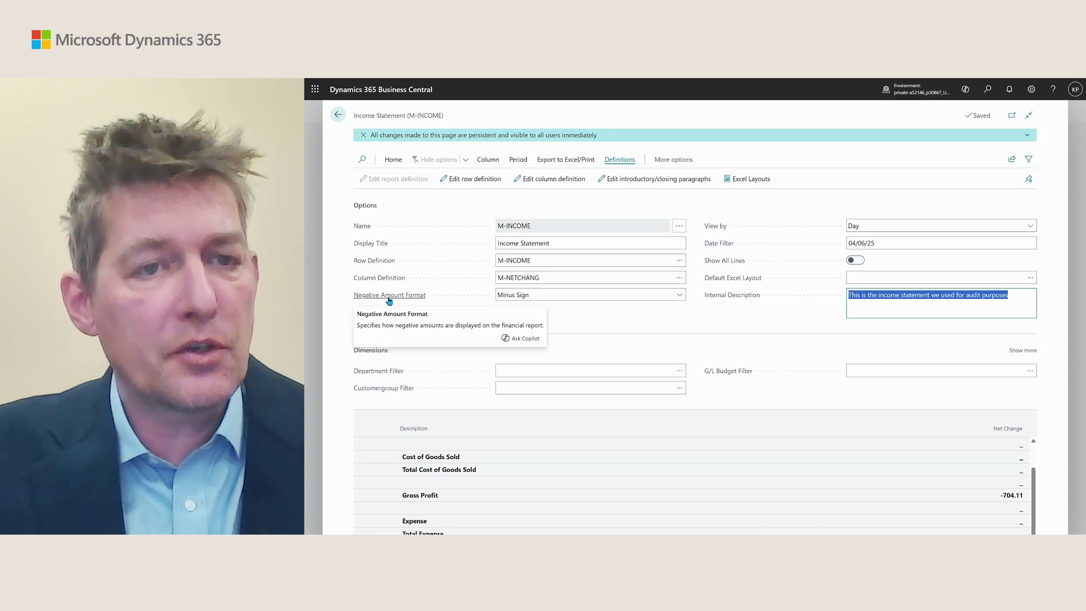
pyautogui.click(548, 298)
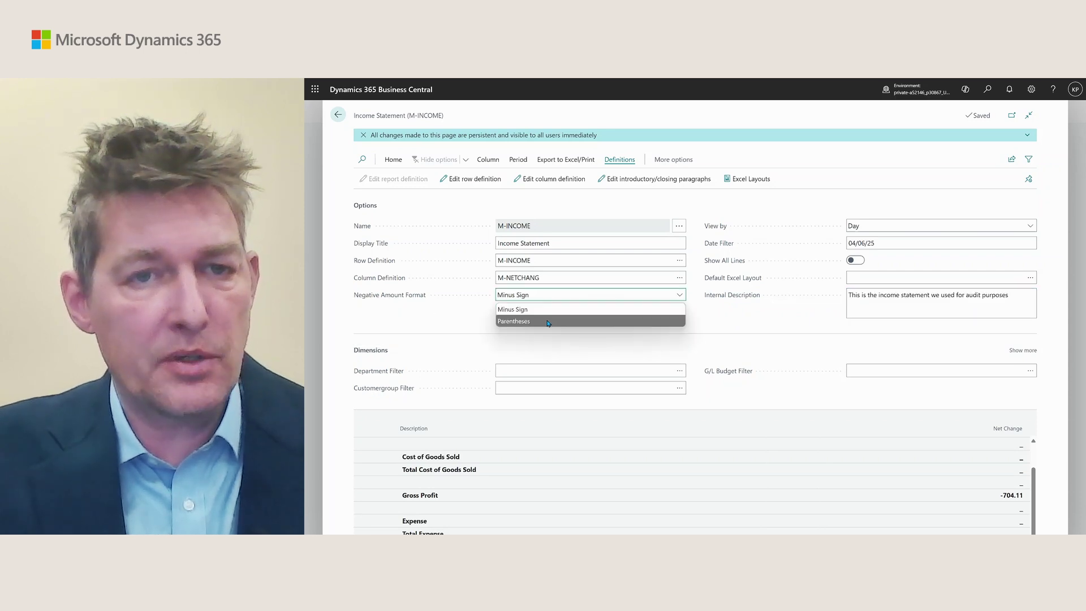
pyautogui.click(546, 321)
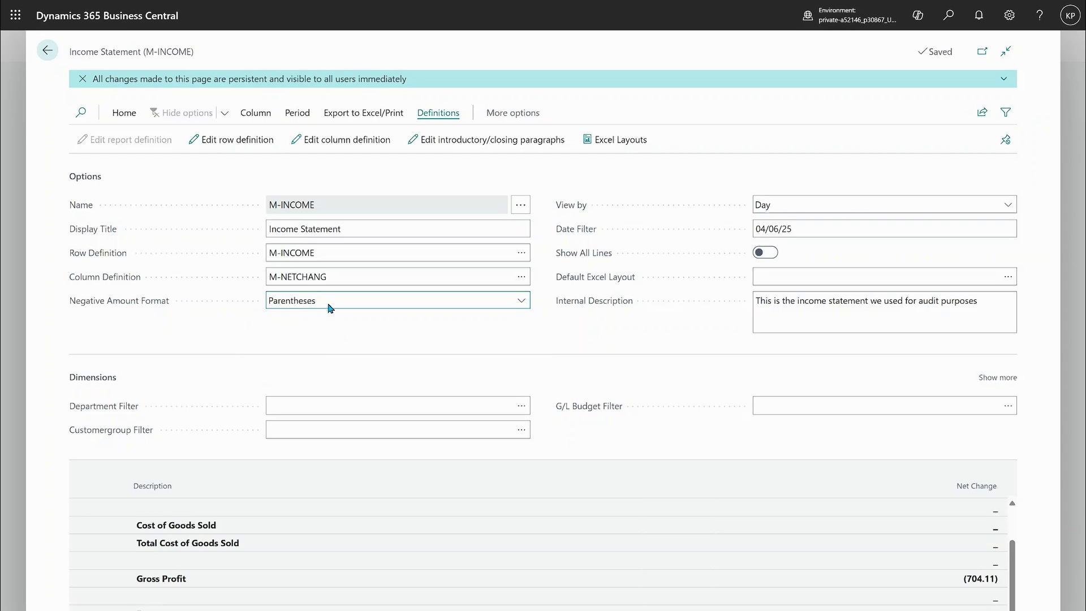
pyautogui.click(331, 305)
pyautogui.click(329, 319)
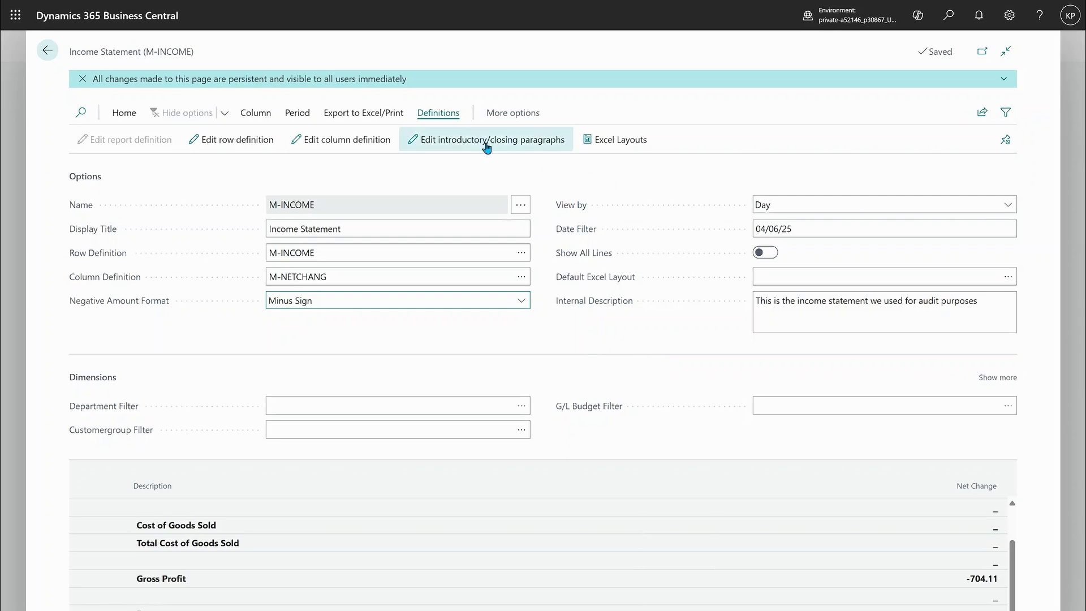
pyautogui.click(378, 114)
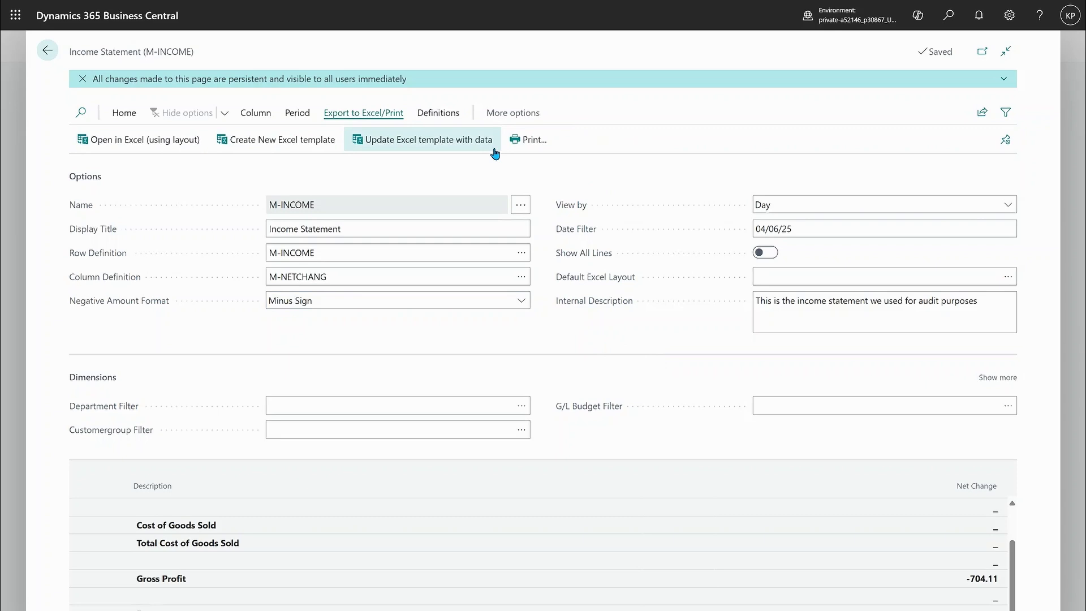
pyautogui.click(452, 116)
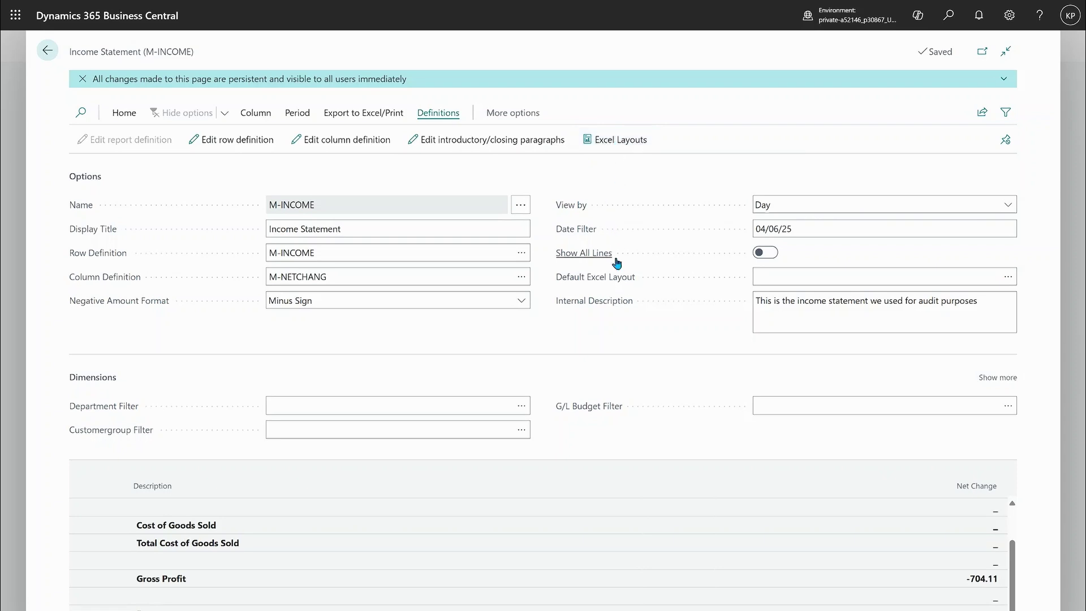
pyautogui.moveTo(608, 282)
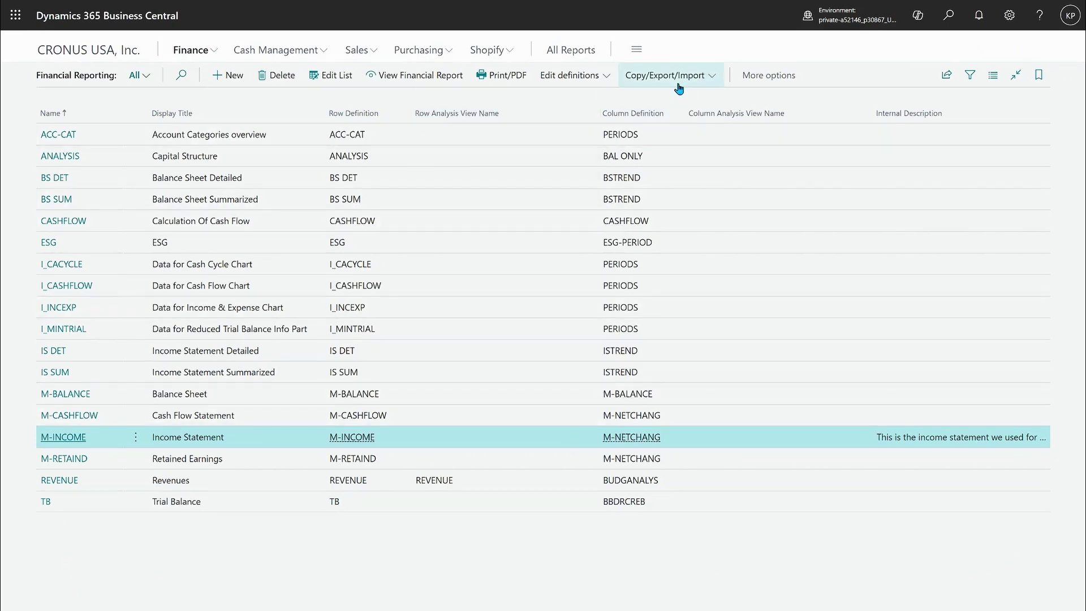
# Copy the M-INCOME report definition as Income2 and dismiss the success message.
pyautogui.click(712, 81)
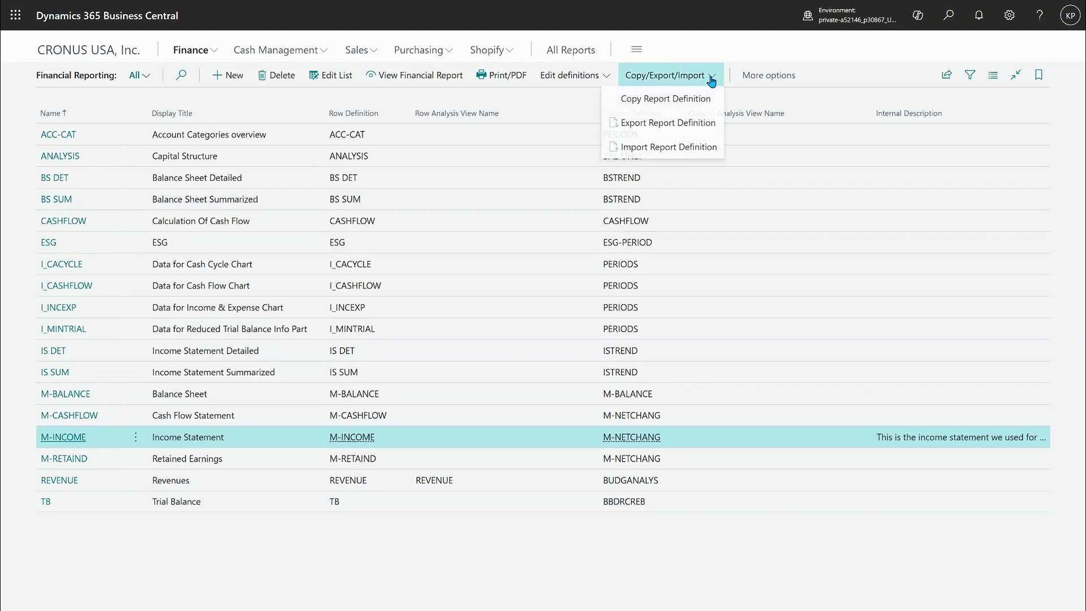
pyautogui.click(650, 101)
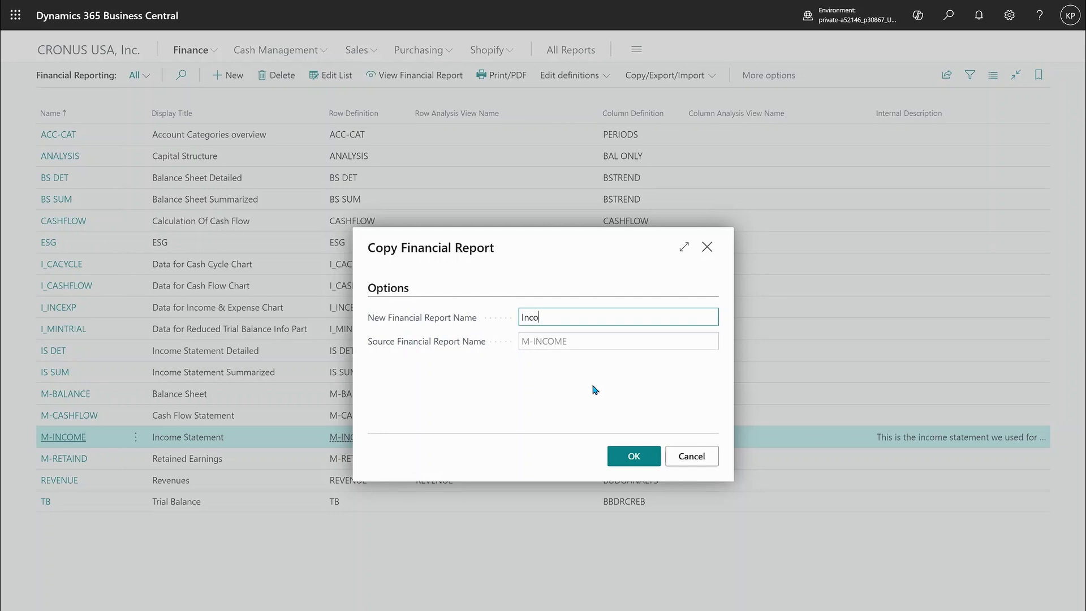
pyautogui.click(629, 456)
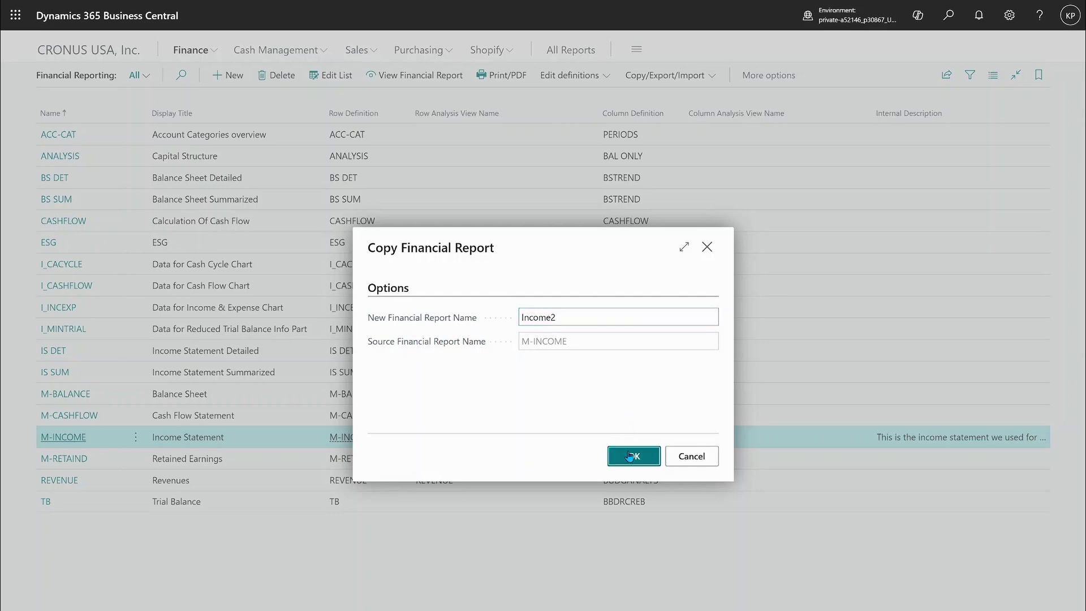
pyautogui.click(643, 395)
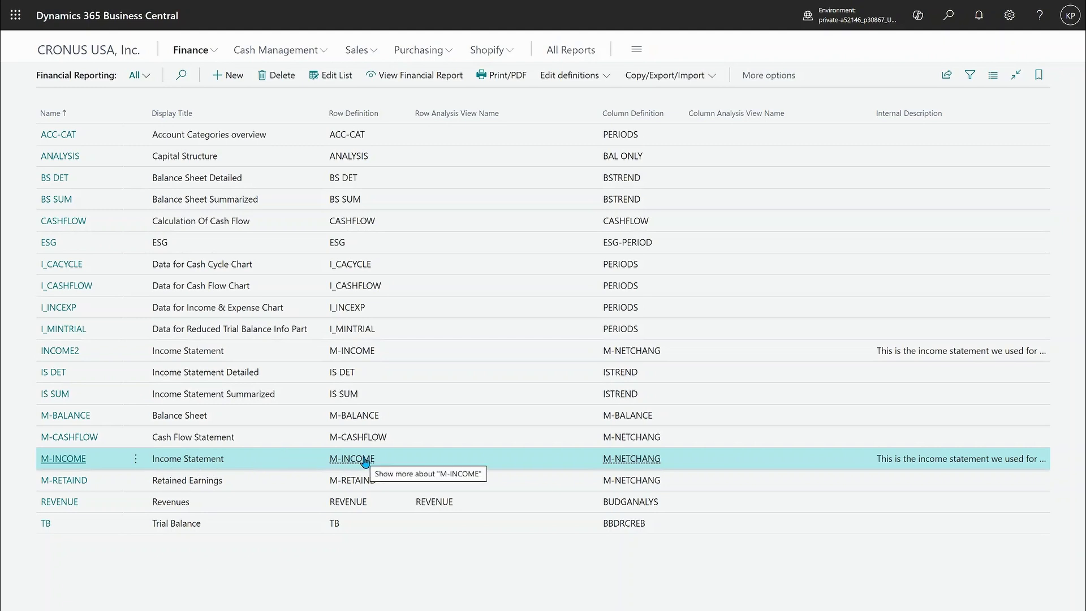
pyautogui.moveTo(362, 458)
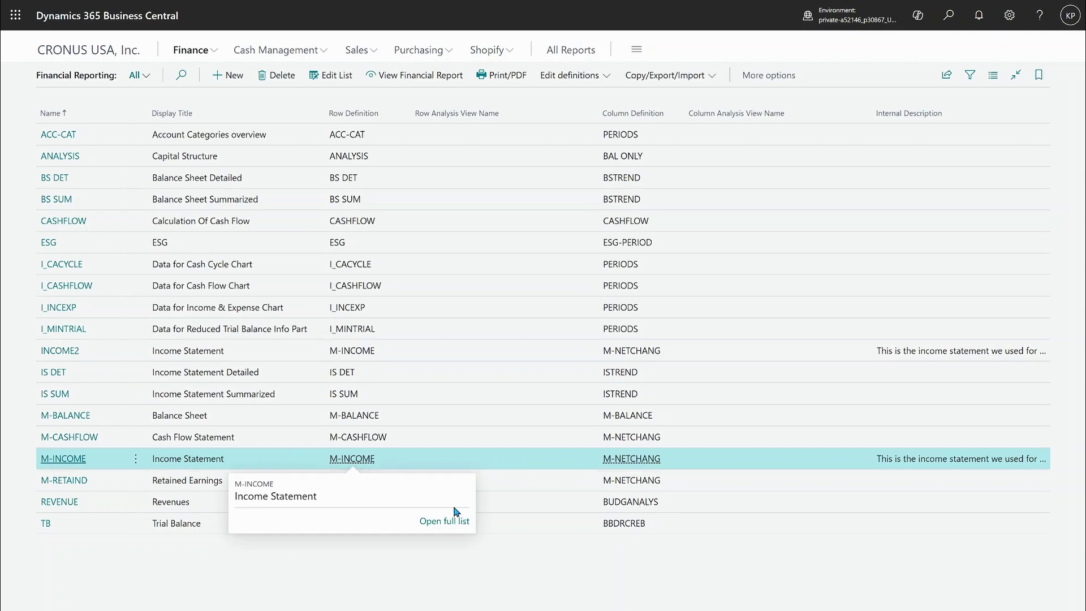
pyautogui.click(463, 522)
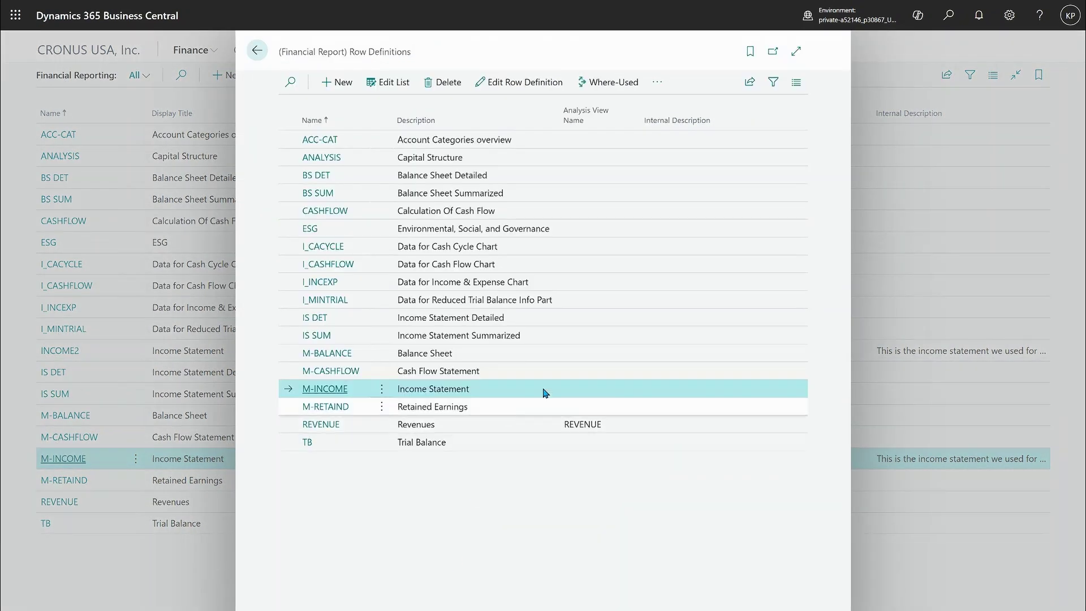
pyautogui.click(796, 51)
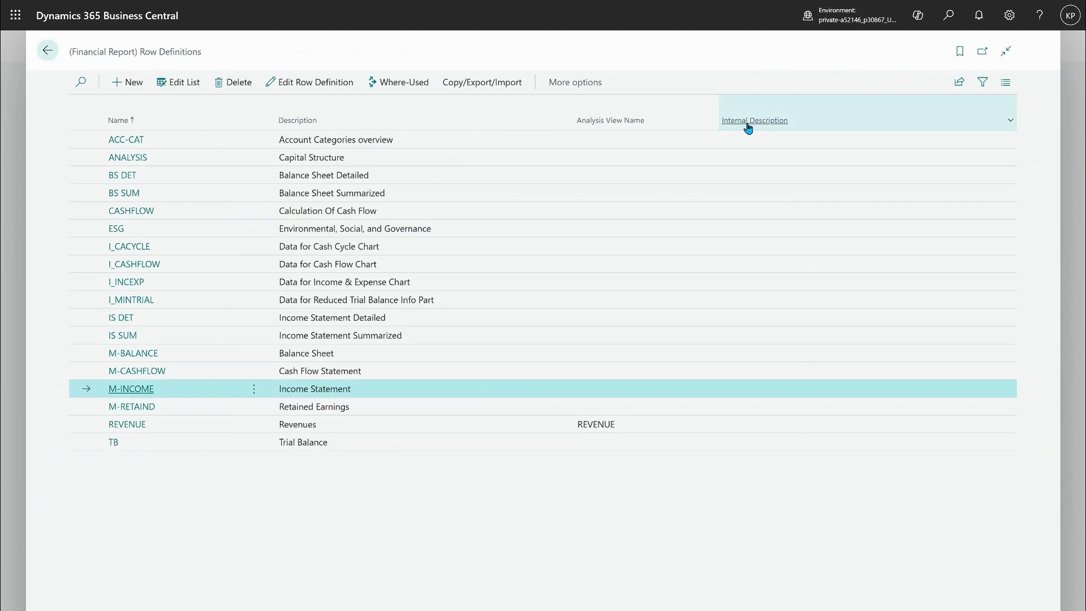
pyautogui.moveTo(795, 115)
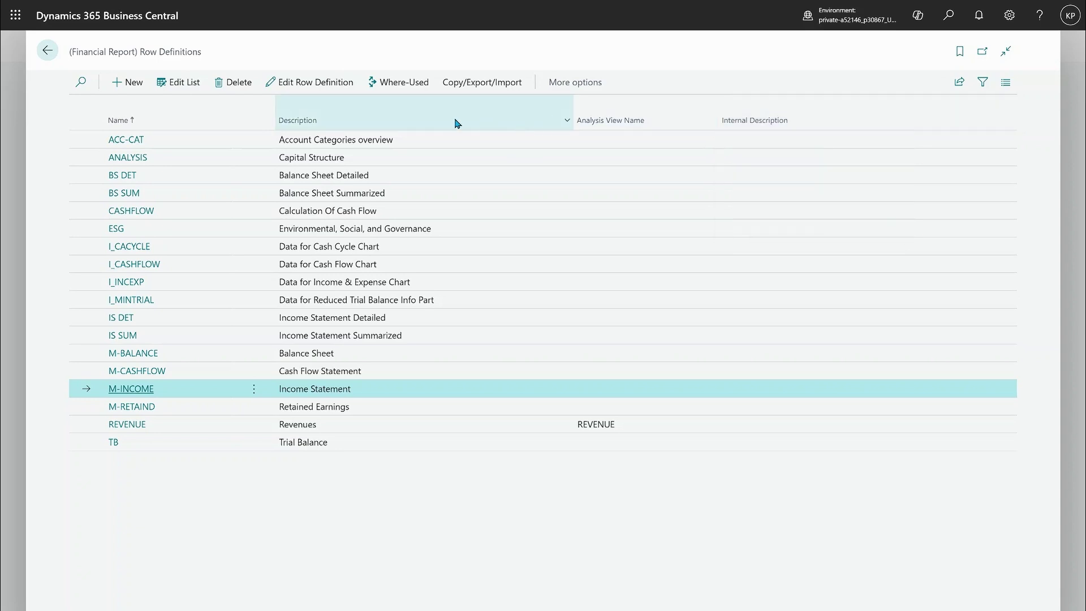
pyautogui.moveTo(401, 104)
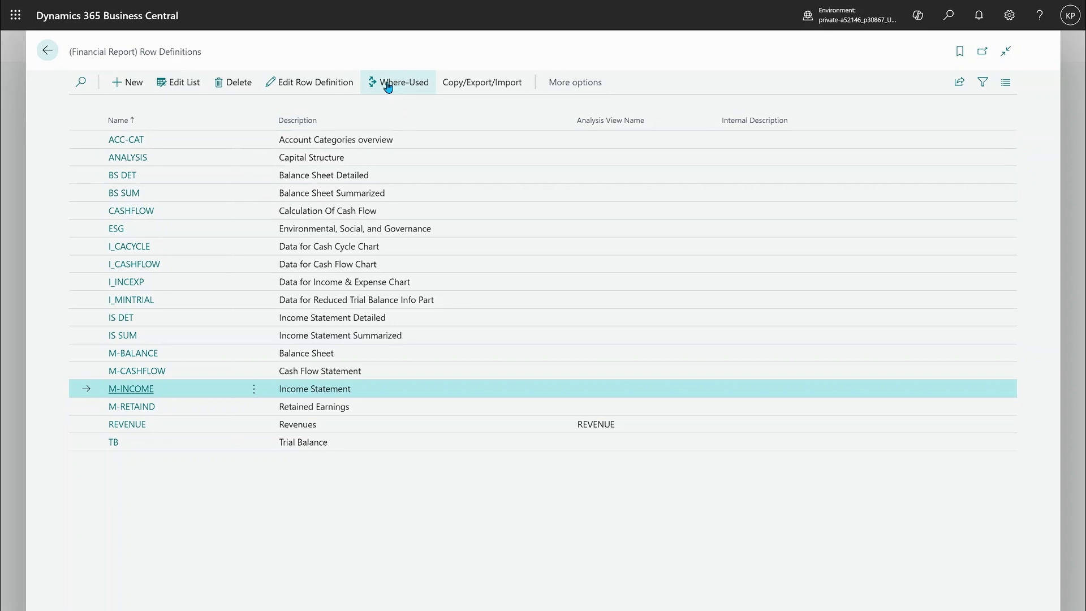
pyautogui.click(388, 83)
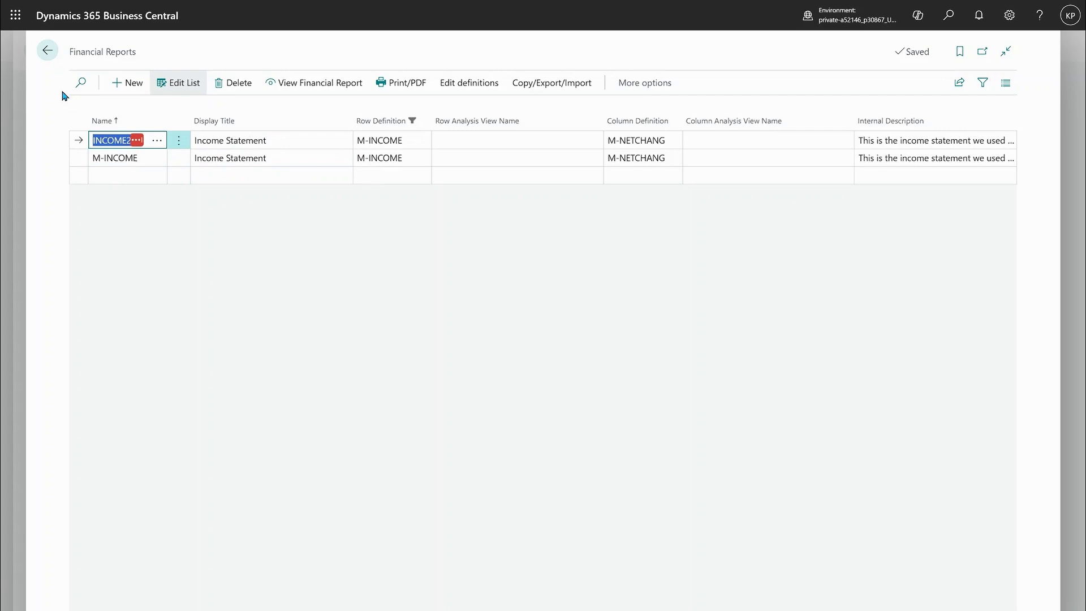
pyautogui.click(51, 55)
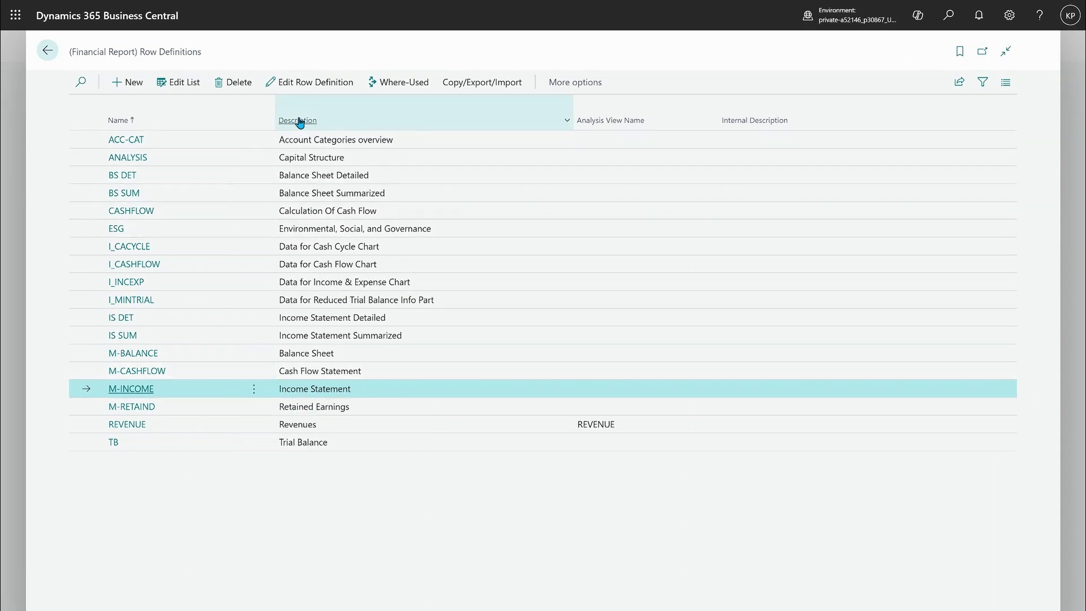
# Edit the original M-INCOME row definition, cancelling and then declining the Copy Rows prompt.
pyautogui.click(312, 88)
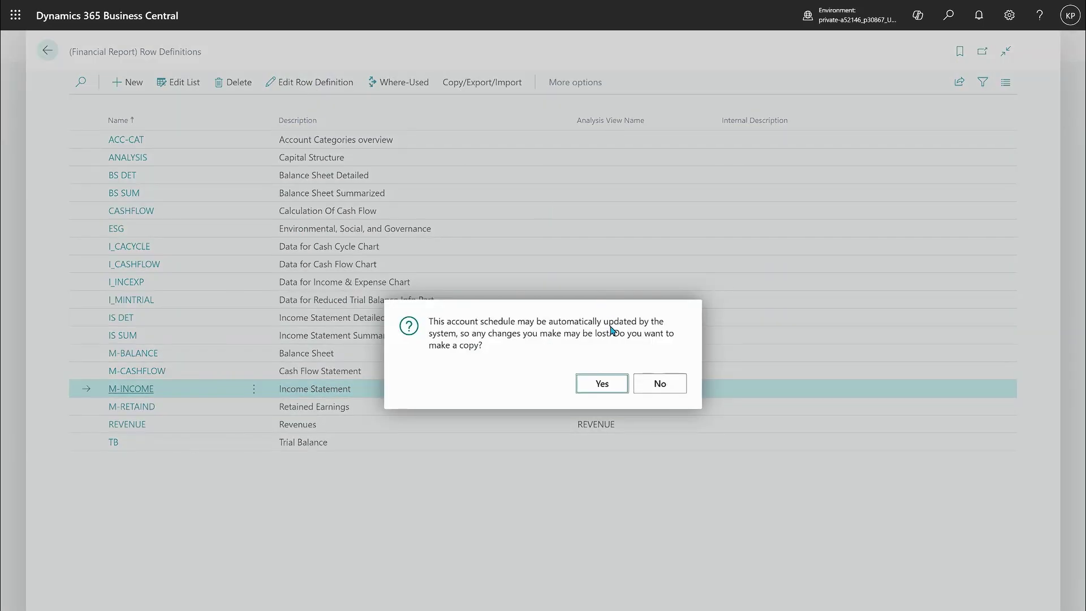
pyautogui.click(589, 385)
pyautogui.click(688, 454)
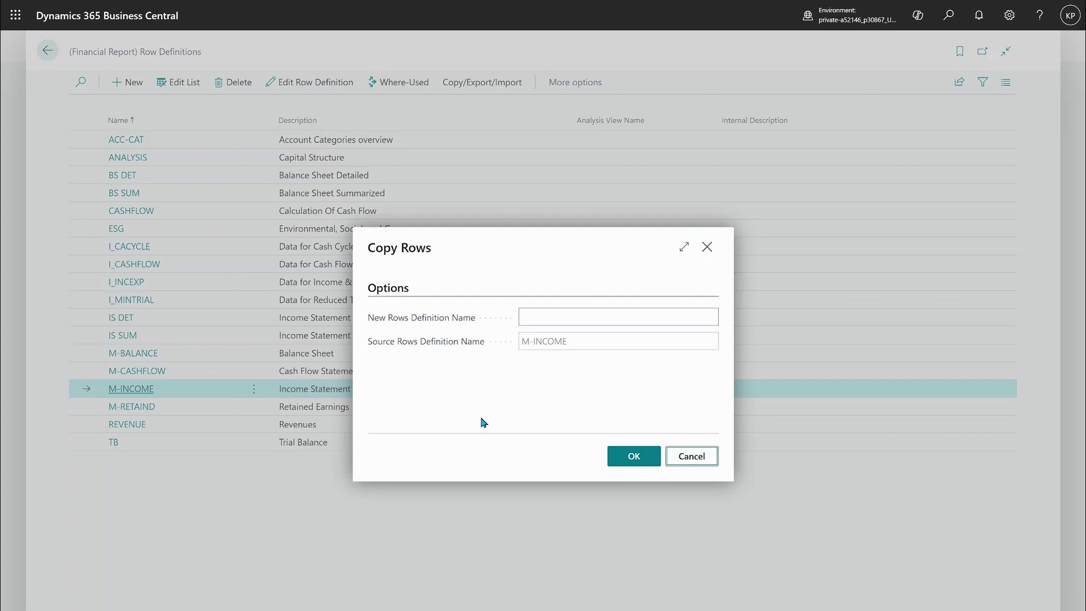
pyautogui.click(256, 51)
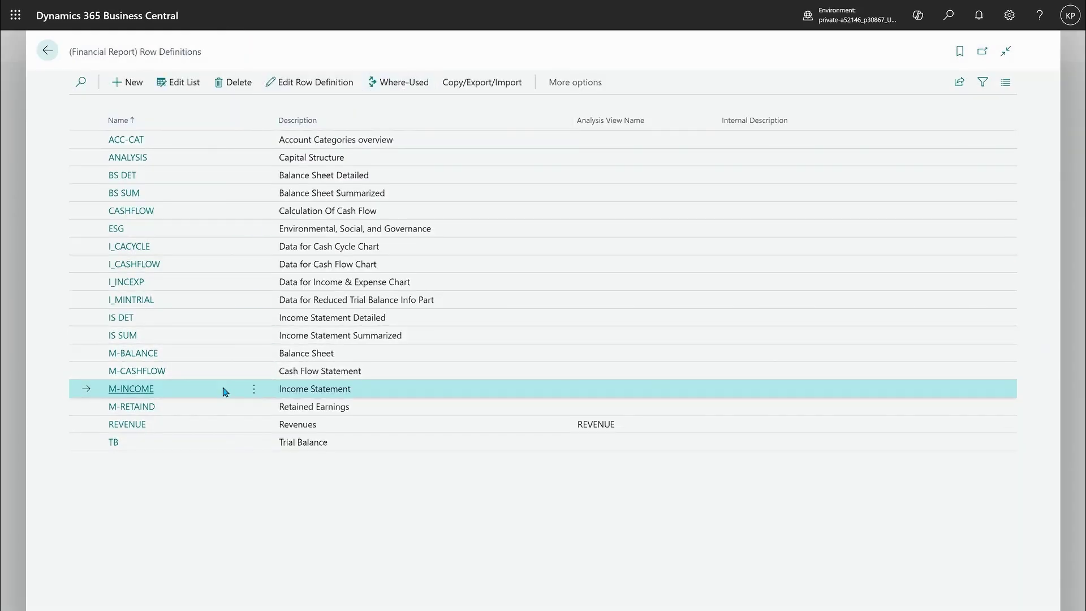
pyautogui.click(318, 82)
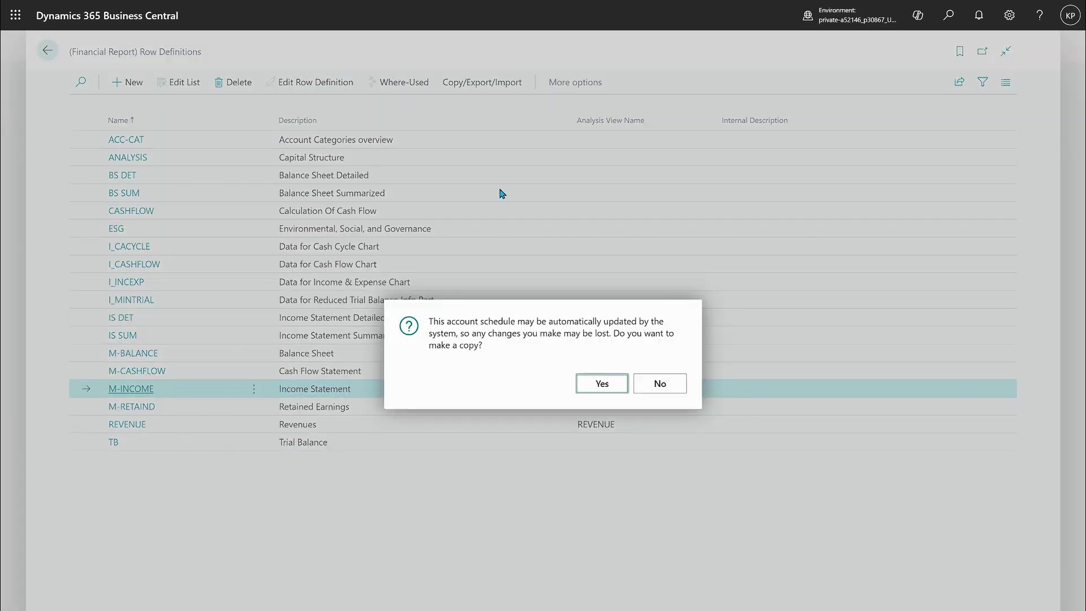
pyautogui.click(660, 383)
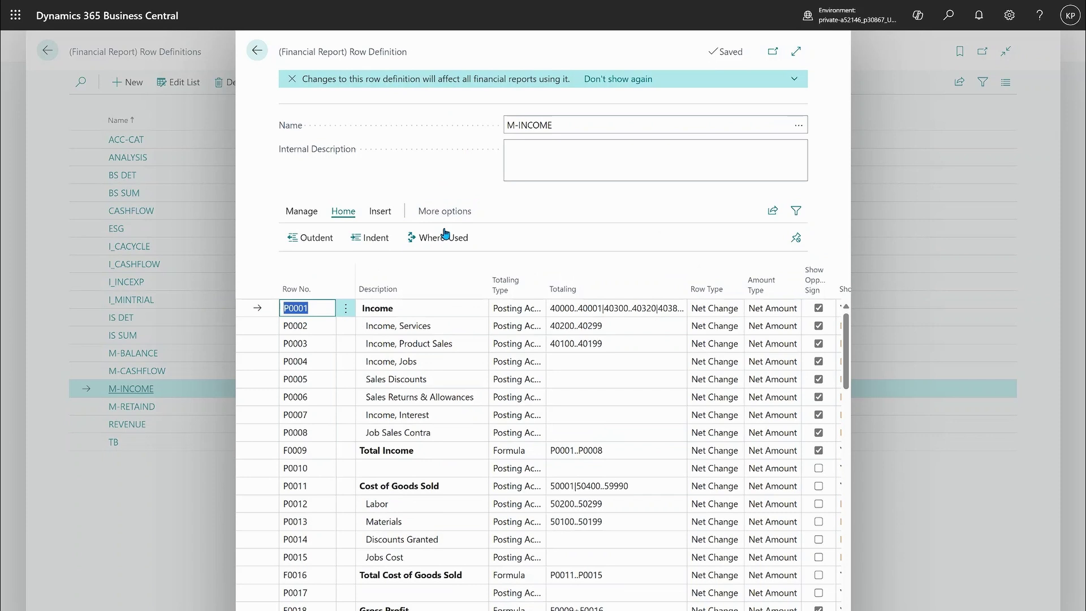
# Expand the M-INCOME row definition to full page and check P0001's Show choices, leaving Yes.
pyautogui.click(796, 51)
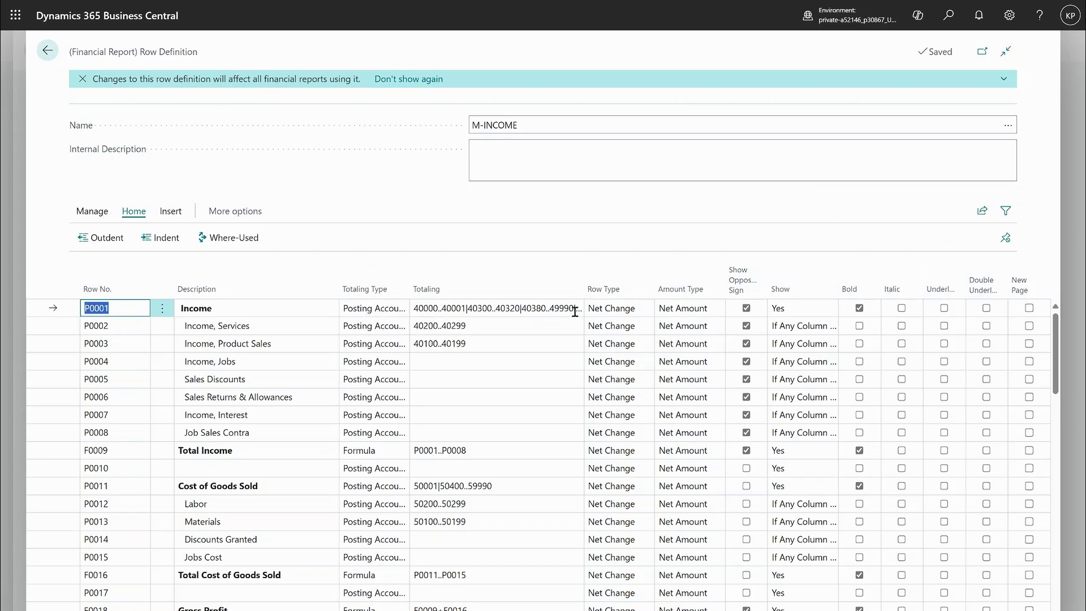
pyautogui.click(807, 308)
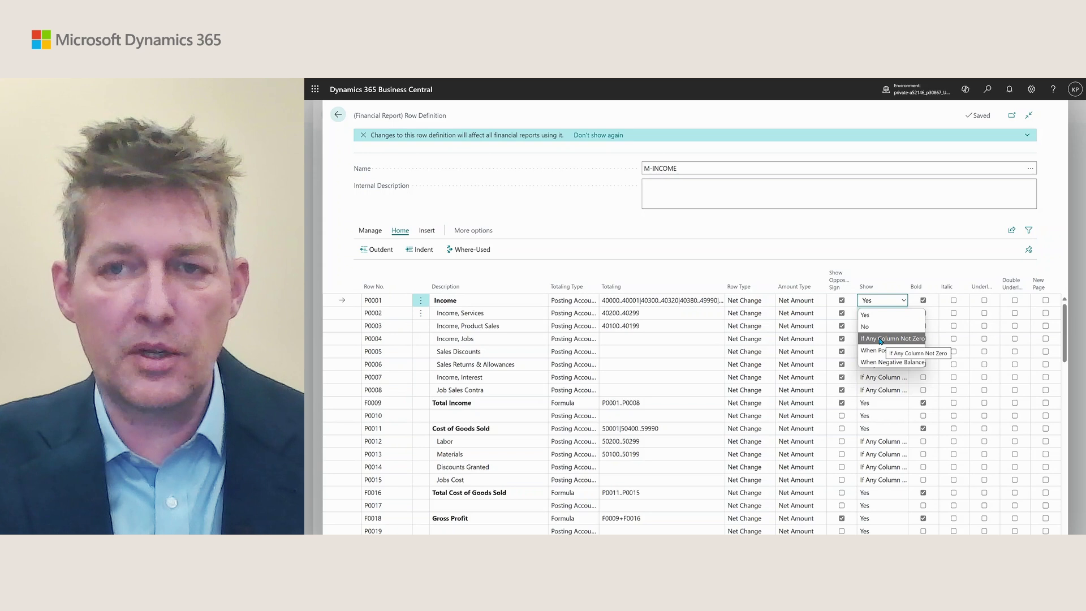
pyautogui.press('Escape')
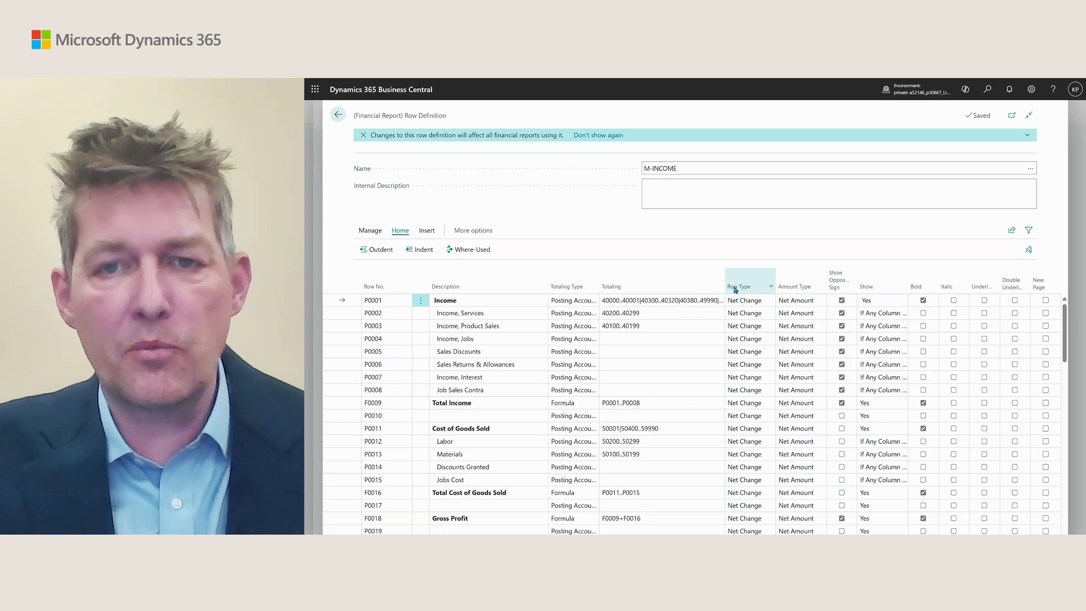
# Open Help and go to the 'Row definitions in Financial Reporting' article.
pyautogui.click(1053, 90)
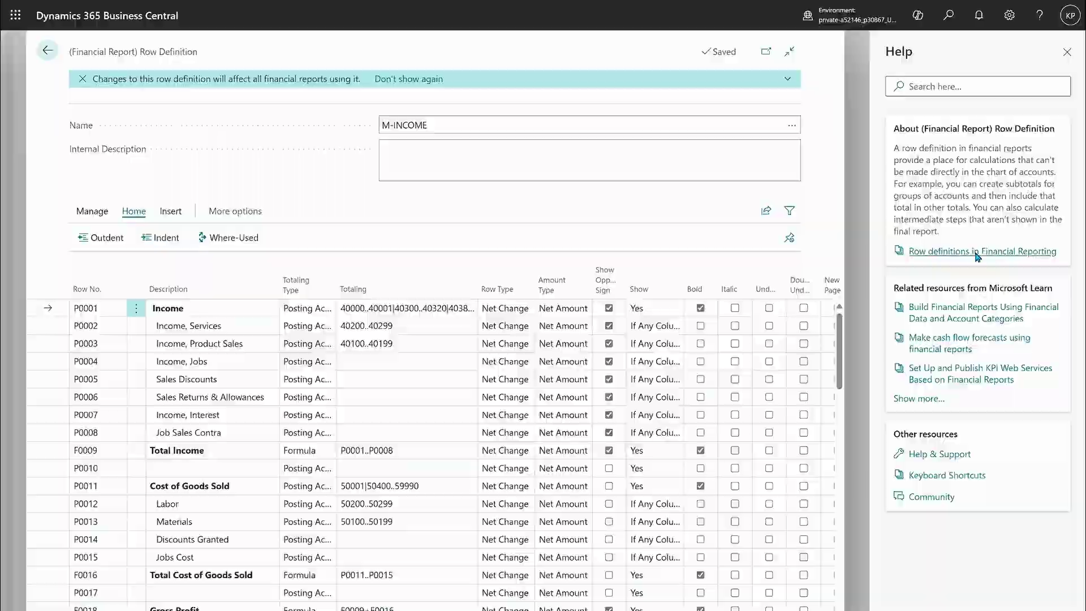
pyautogui.click(978, 252)
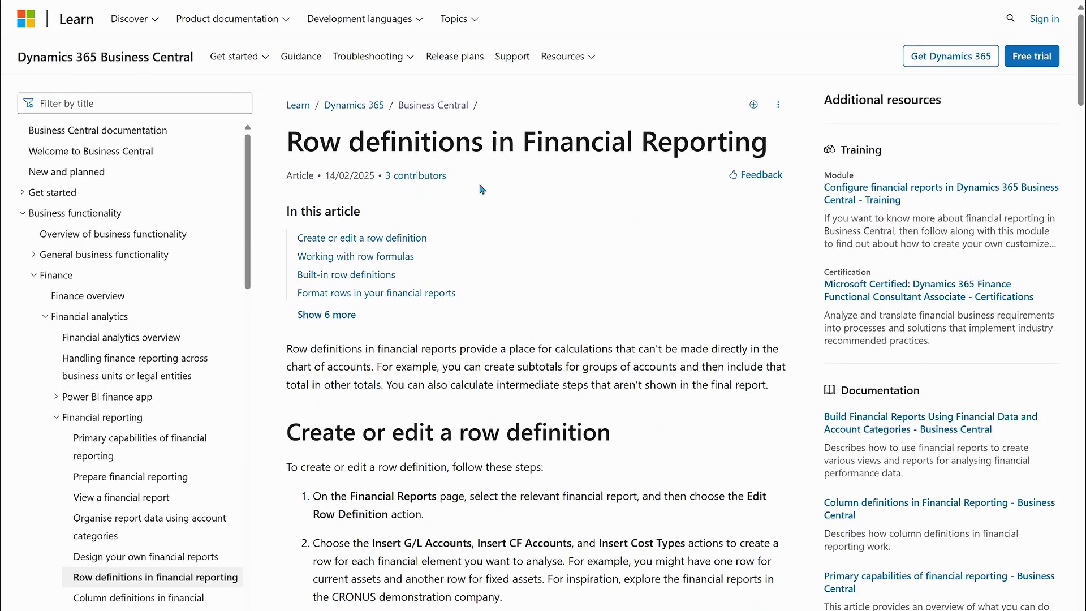
# Expand the article's 'In this article' list with 'Show 6 more' to see all sections.
pyautogui.click(328, 314)
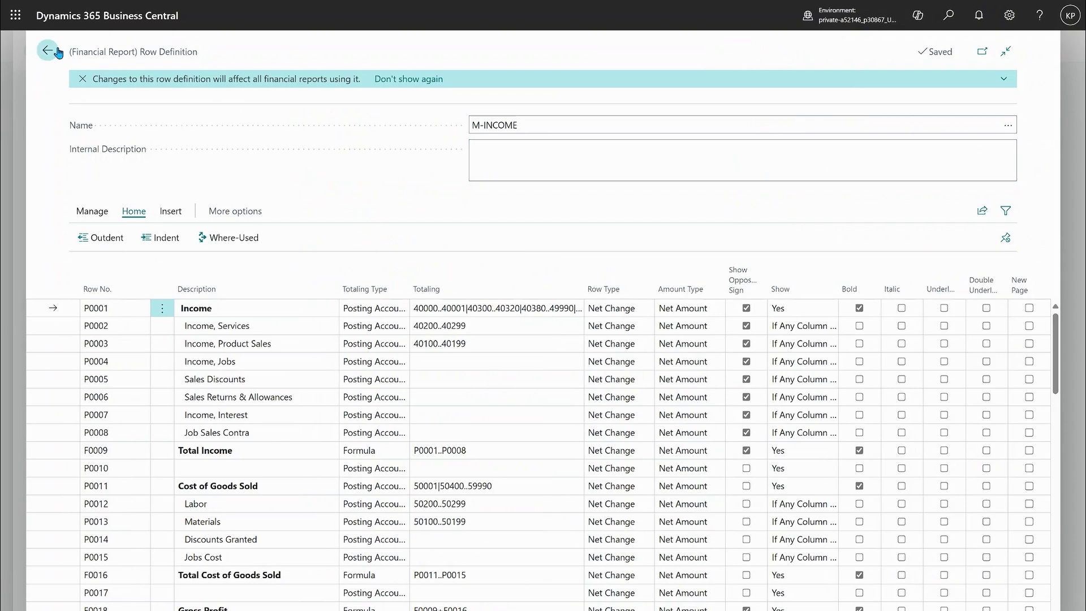
# Return to Financial Reports and open M-NETCHANG for editing from the full column definitions list.
pyautogui.click(47, 55)
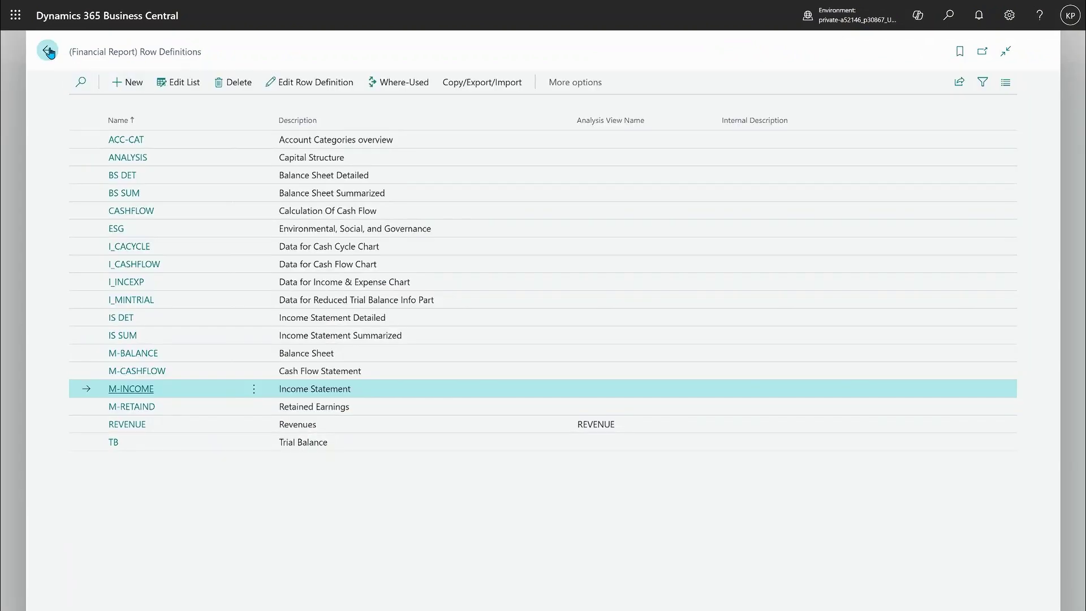
pyautogui.click(68, 51)
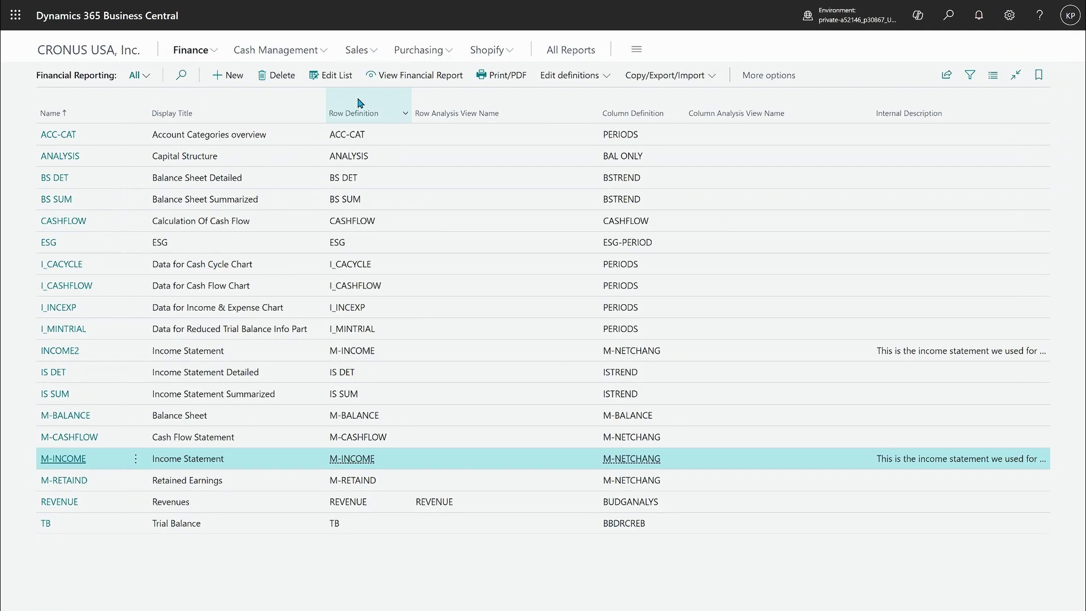
pyautogui.click(635, 459)
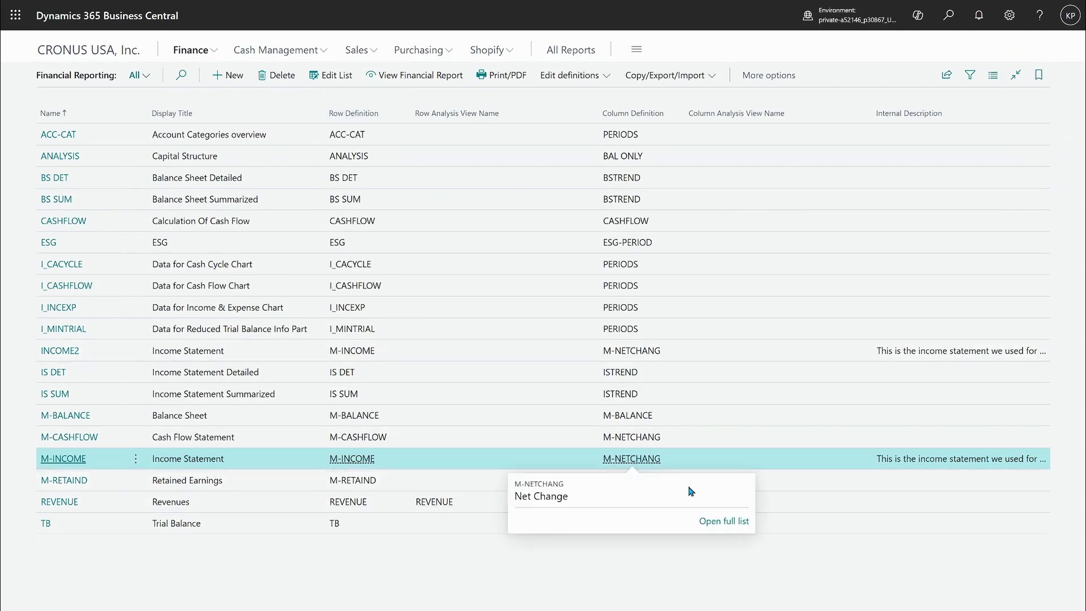
pyautogui.click(726, 521)
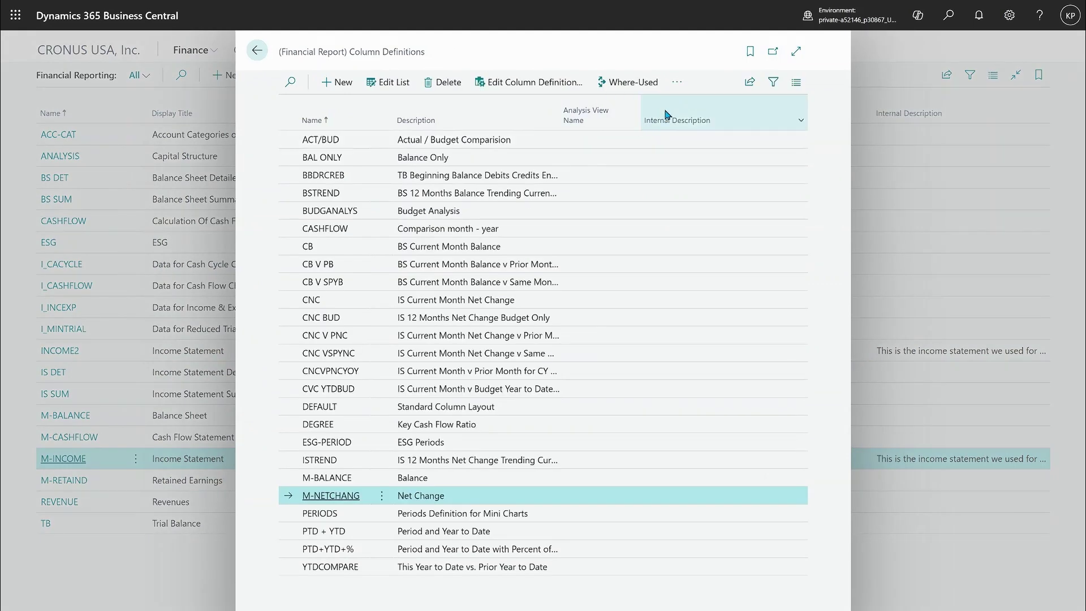
pyautogui.moveTo(711, 112)
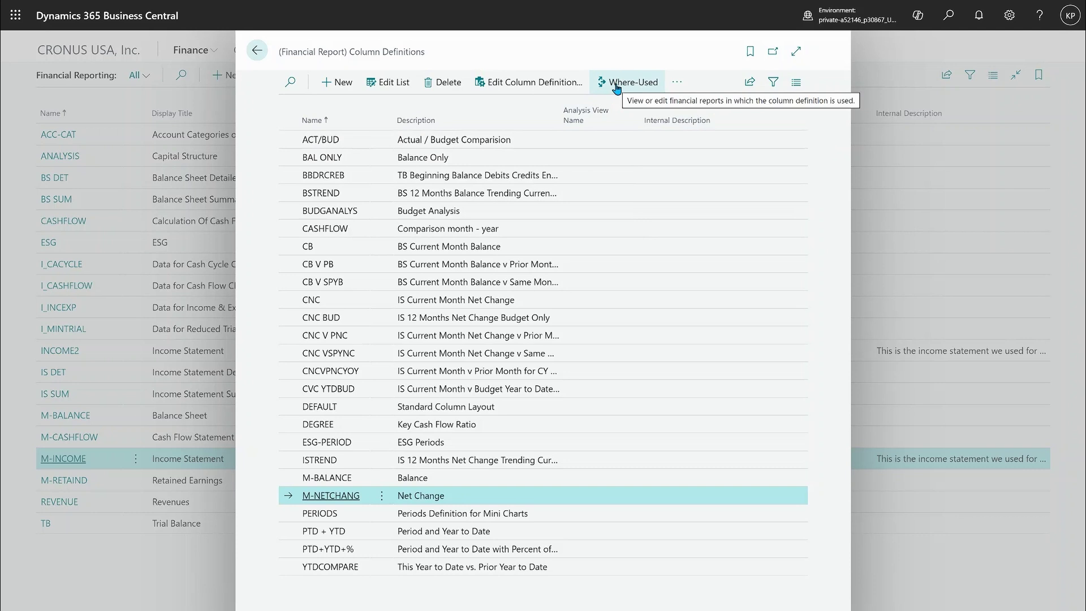
pyautogui.click(514, 83)
# Expand M-NETCHANG to full page and list the column types for its Net Change column.
pyautogui.click(796, 51)
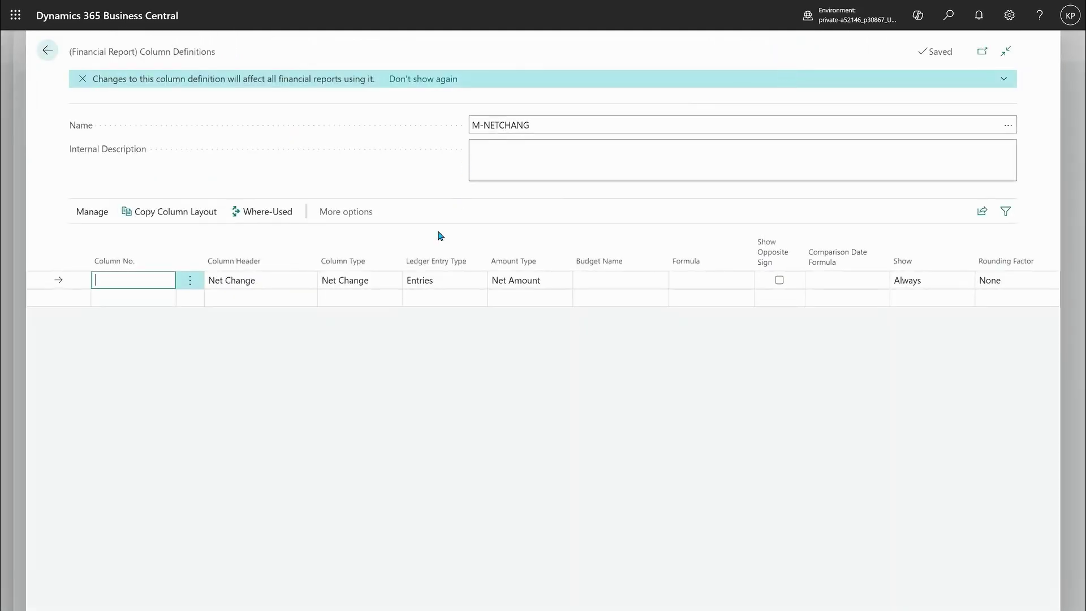
pyautogui.click(366, 285)
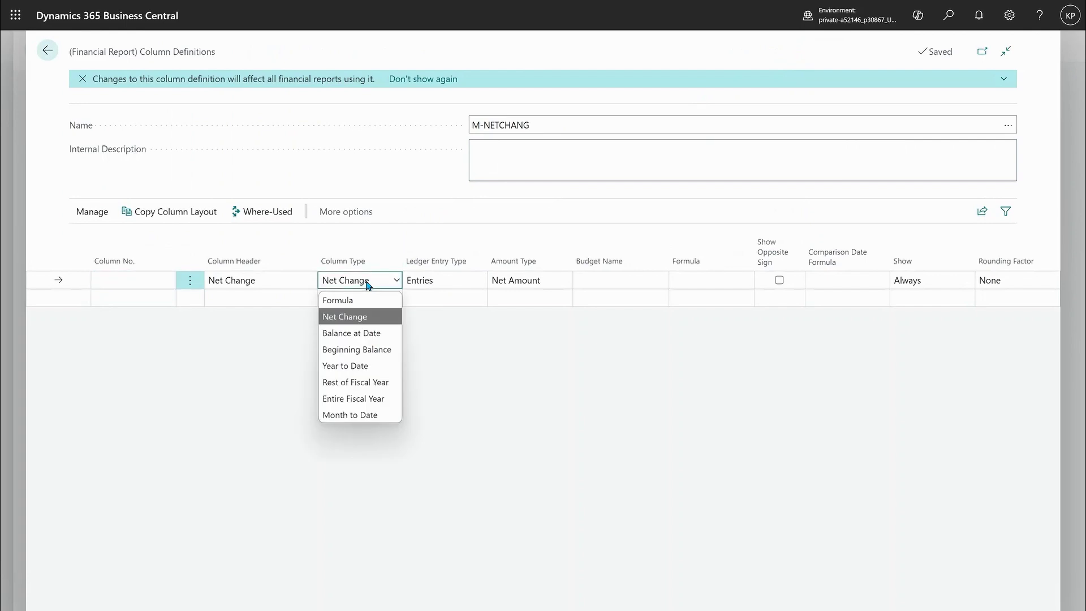
# Show the help article on column definitions alongside the M-NETCHANG column definition.
pyautogui.click(1040, 15)
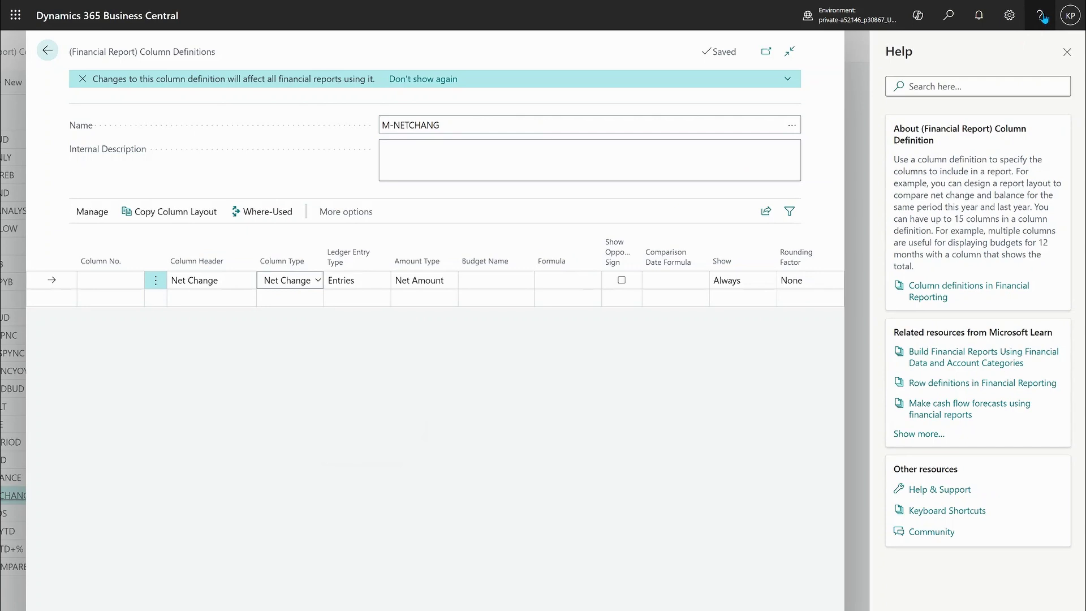